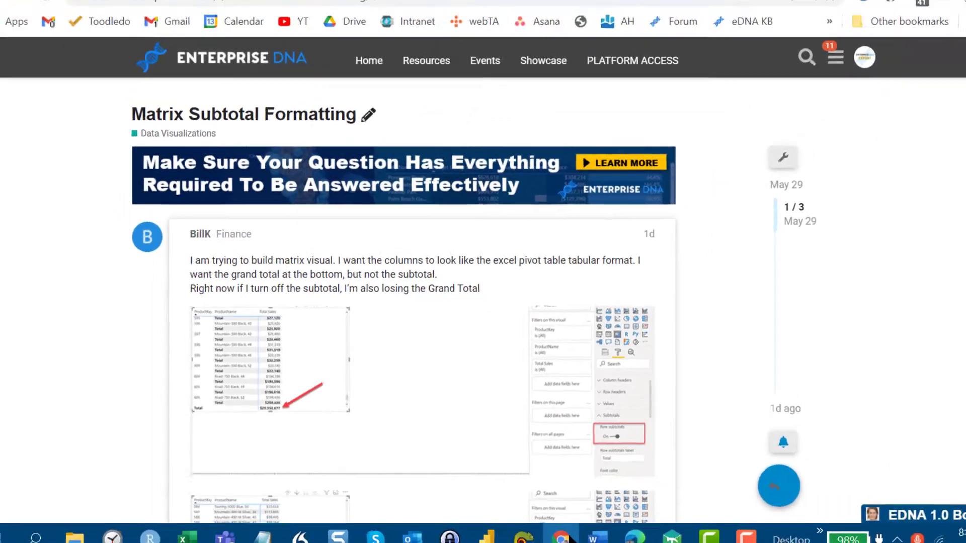
- Switch from the Chrome forum post to the Power BI Desktop practice report
{"action": "left_click", "coordinate": [528, 528]}
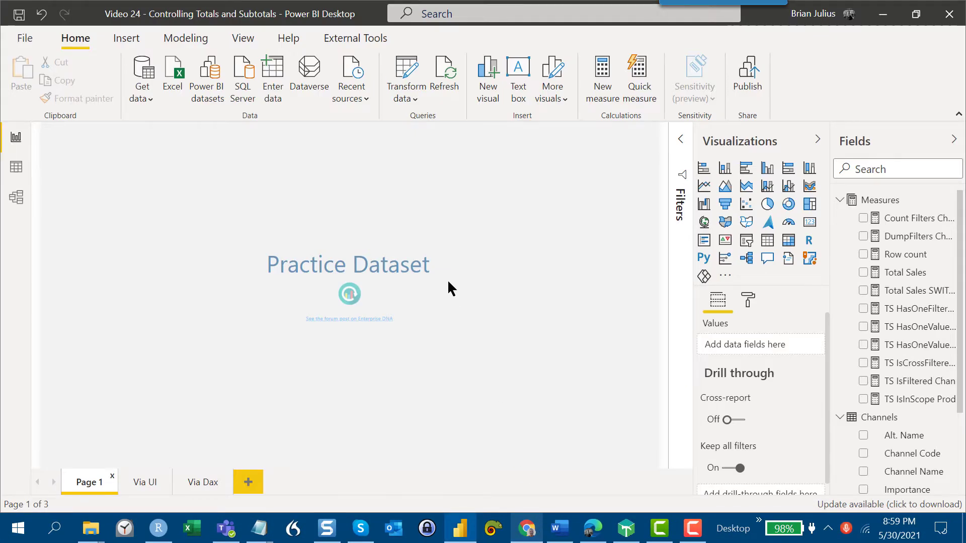
- Check the installed External Tools, then show the model diagram with Sales and its related tables
{"action": "left_click", "coordinate": [334, 35]}
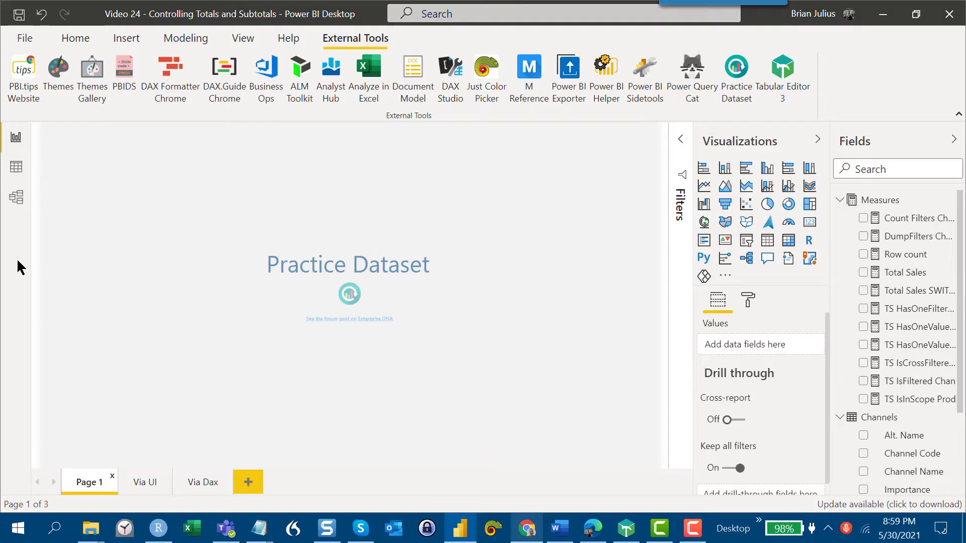
{"action": "left_click", "coordinate": [19, 199]}
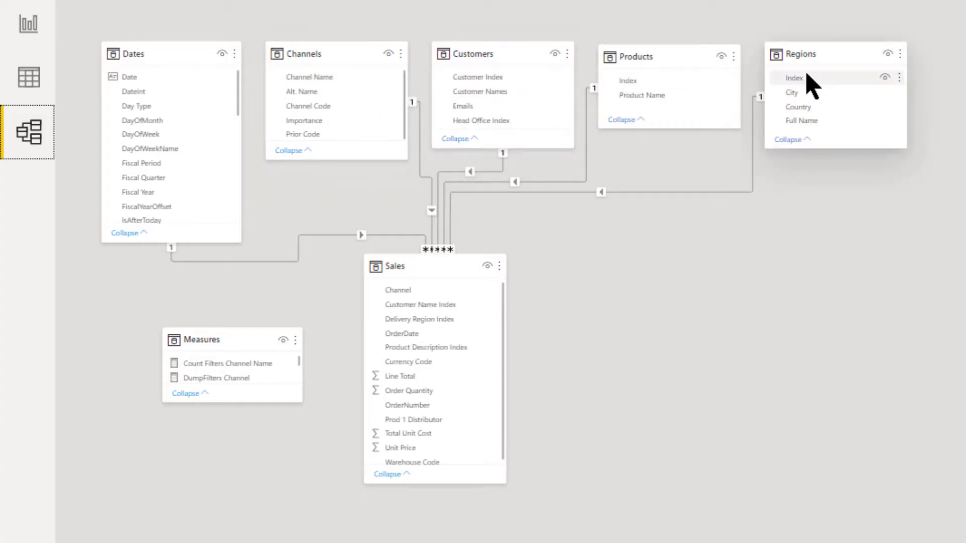
- Return from the model diagram to the report view's Practice Dataset page
{"action": "mouse_move", "coordinate": [462, 289]}
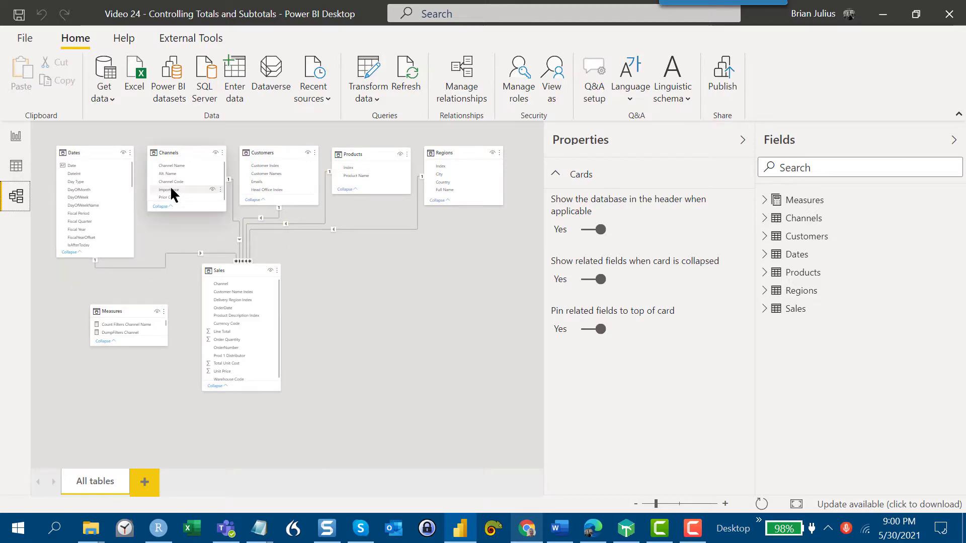
{"action": "left_click", "coordinate": [16, 136]}
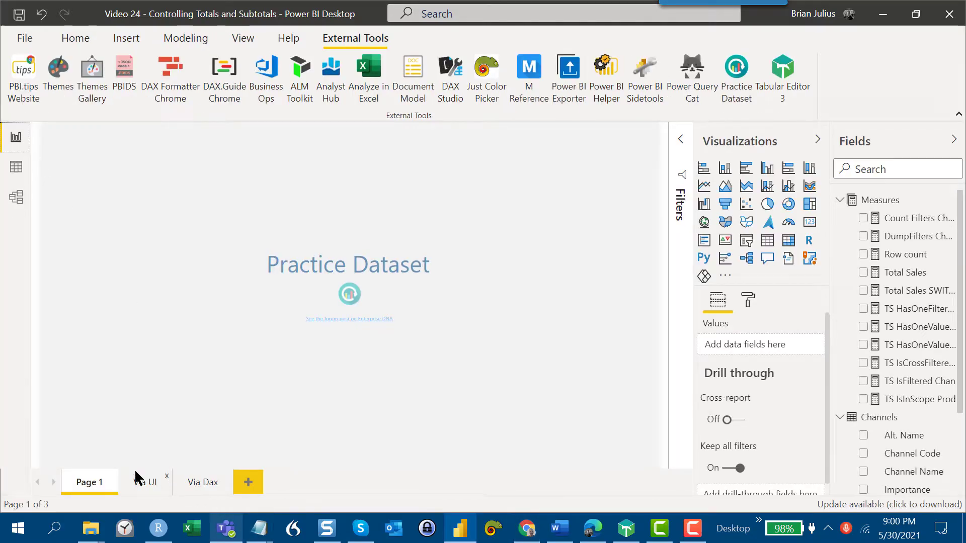
- Open the Via UI page and inspect the Total Sales measure's formula without changing it
{"action": "left_click", "coordinate": [142, 482]}
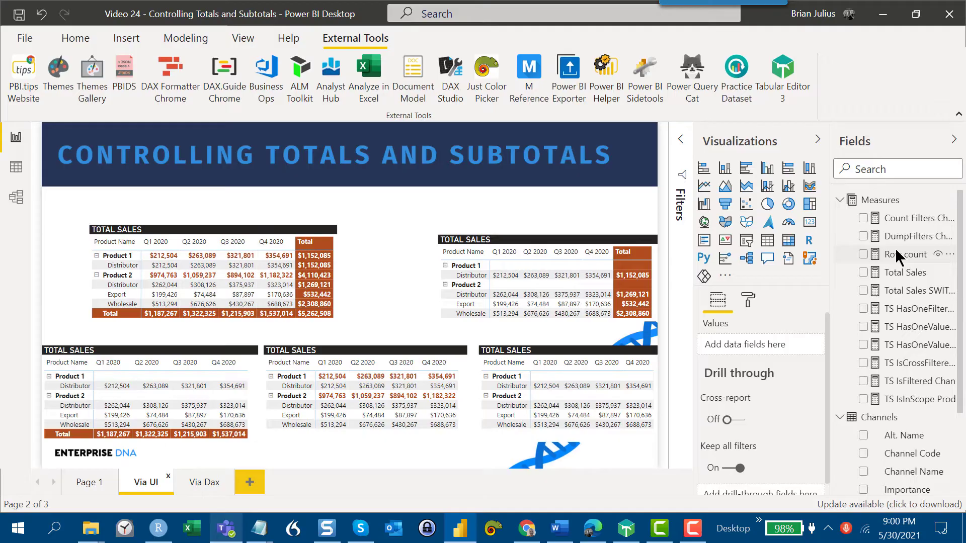
{"action": "left_click", "coordinate": [905, 272]}
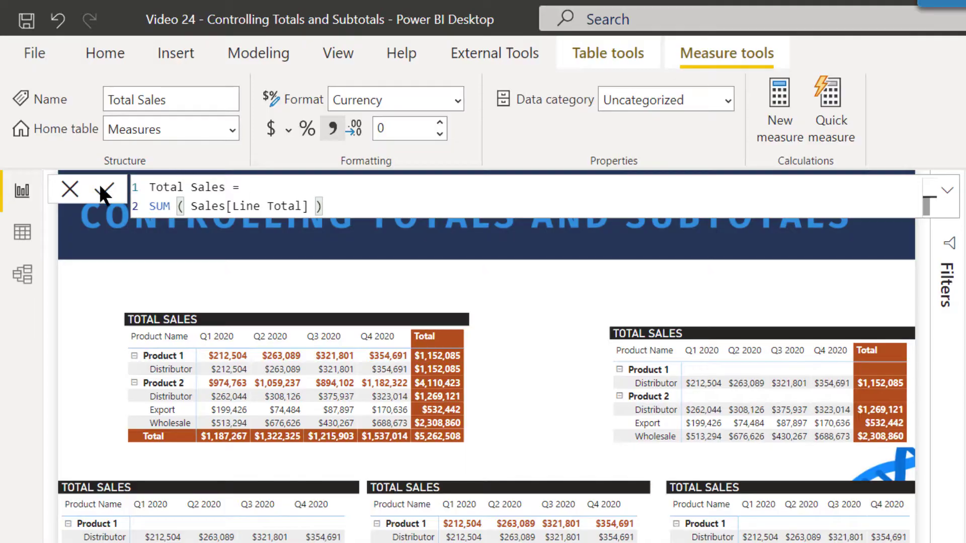
{"action": "left_click", "coordinate": [70, 189]}
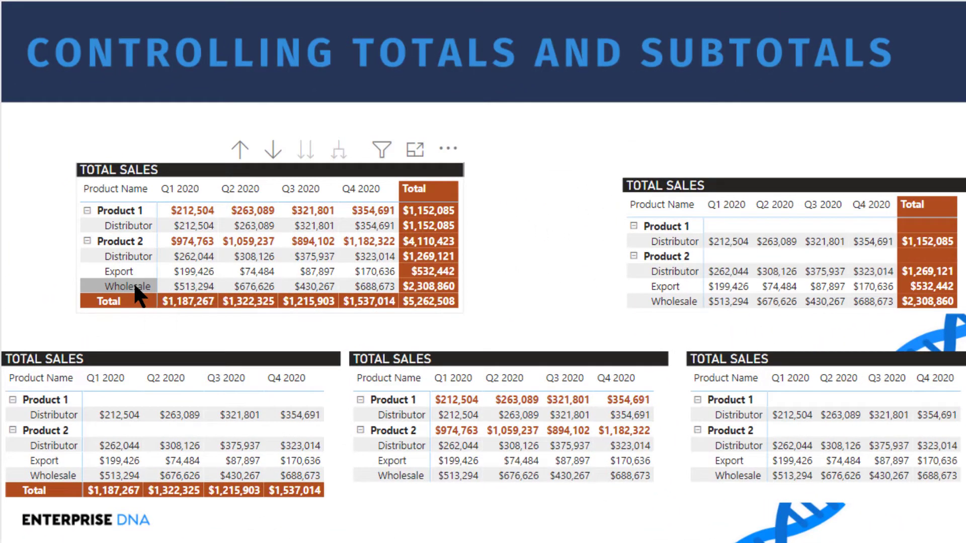
- Toggle the Wholesale cross-highlight off and deselect the top-left matrix to compare all five matrices
{"action": "left_click", "coordinate": [136, 288]}
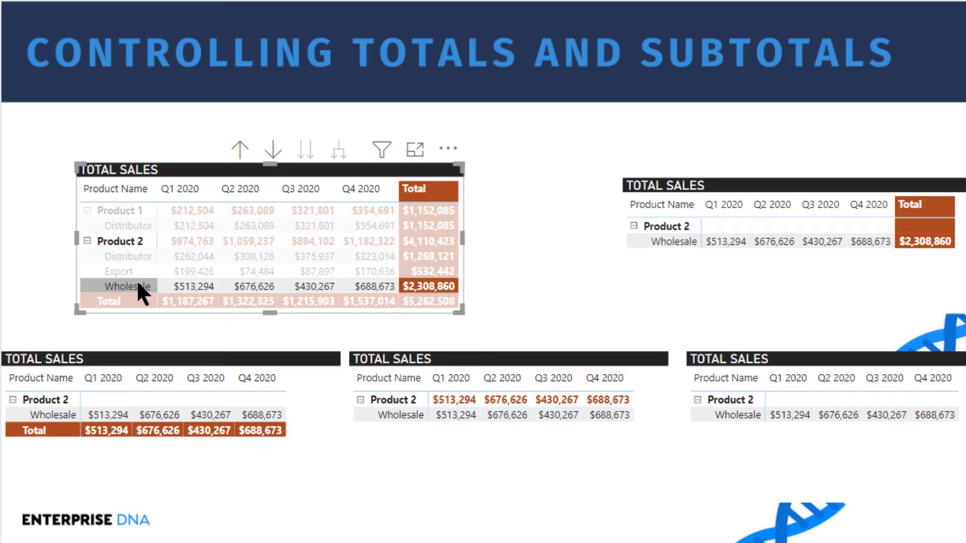
{"action": "left_click", "coordinate": [136, 280]}
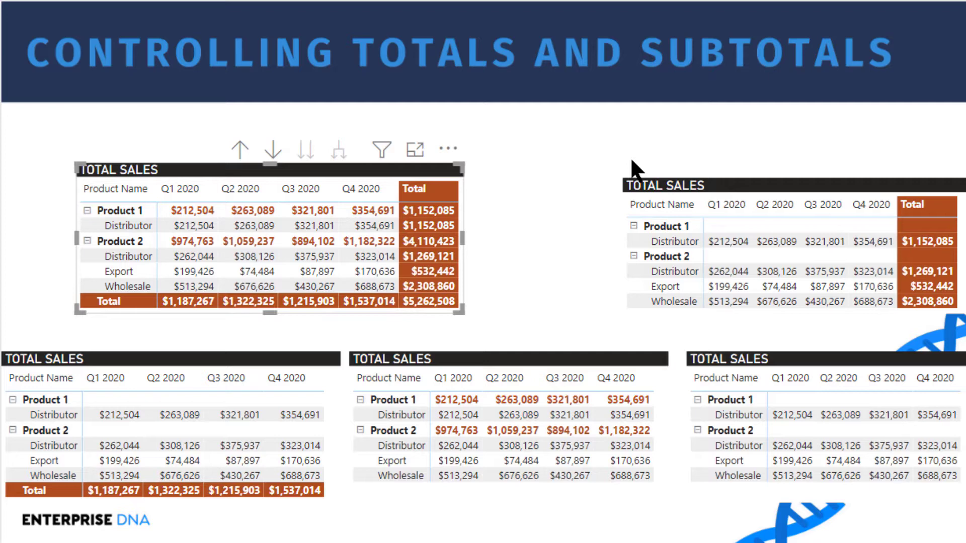
{"action": "mouse_move", "coordinate": [693, 193]}
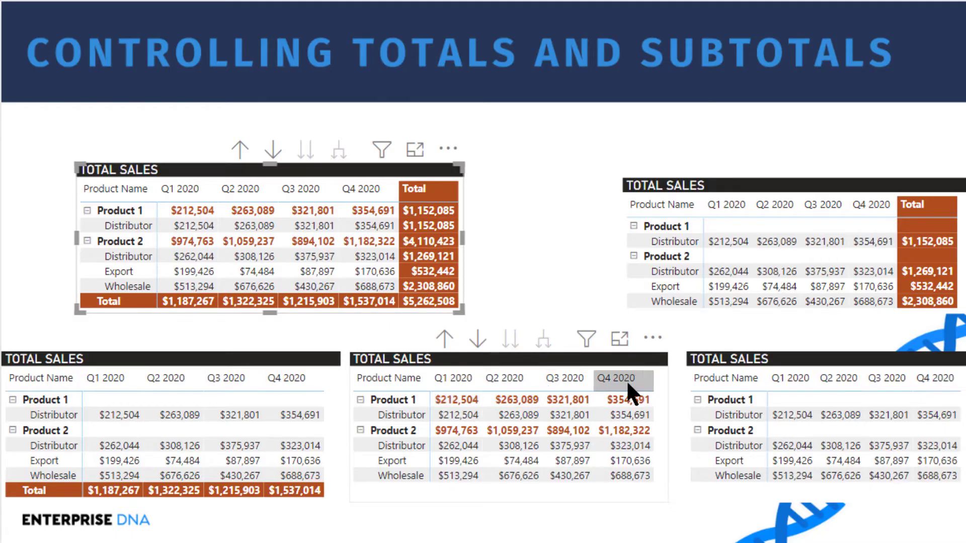
{"action": "mouse_move", "coordinate": [430, 432]}
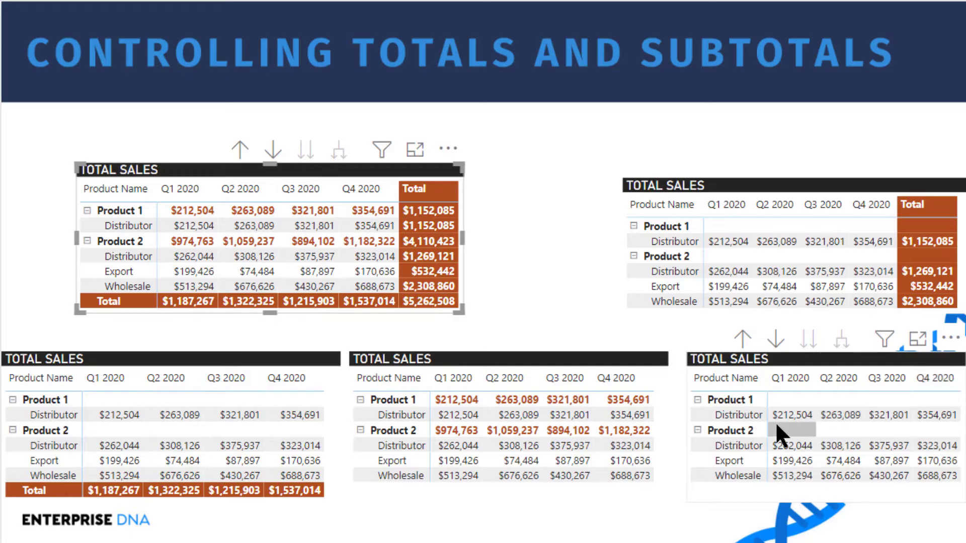
{"action": "left_click", "coordinate": [540, 249]}
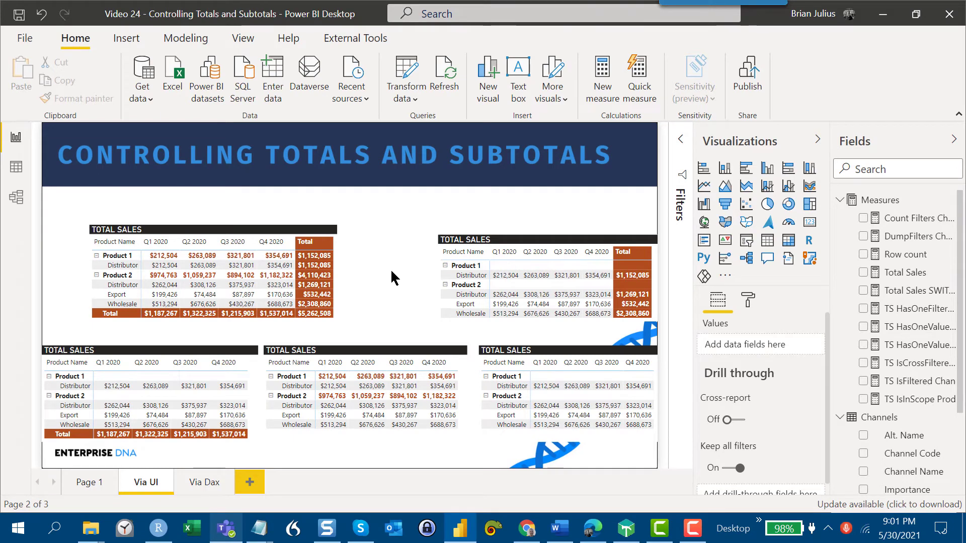
- Turn on per-row-level subtotals for the top-left Total Sales matrix
{"action": "left_click", "coordinate": [217, 231]}
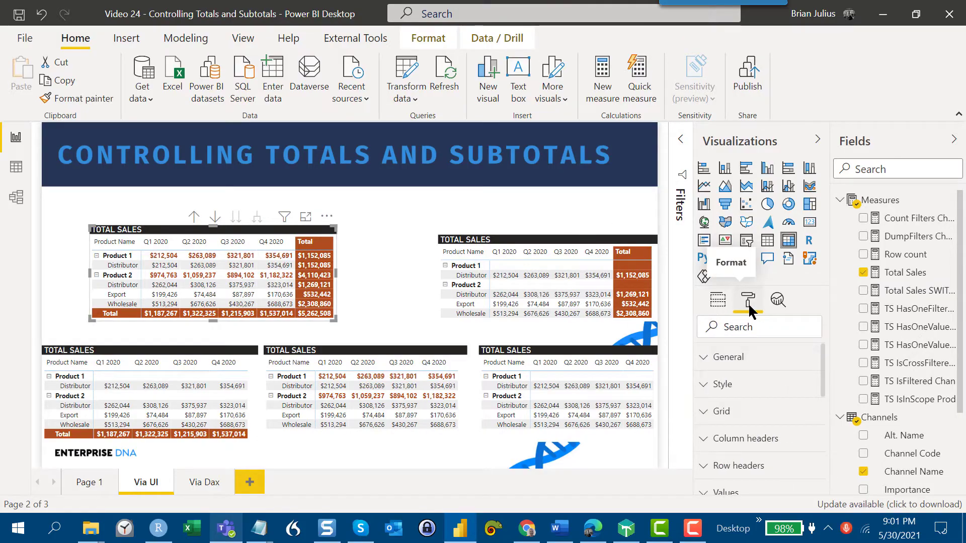
{"action": "scroll", "coordinate": [718, 436], "scroll_direction": "down", "scroll_amount": 10}
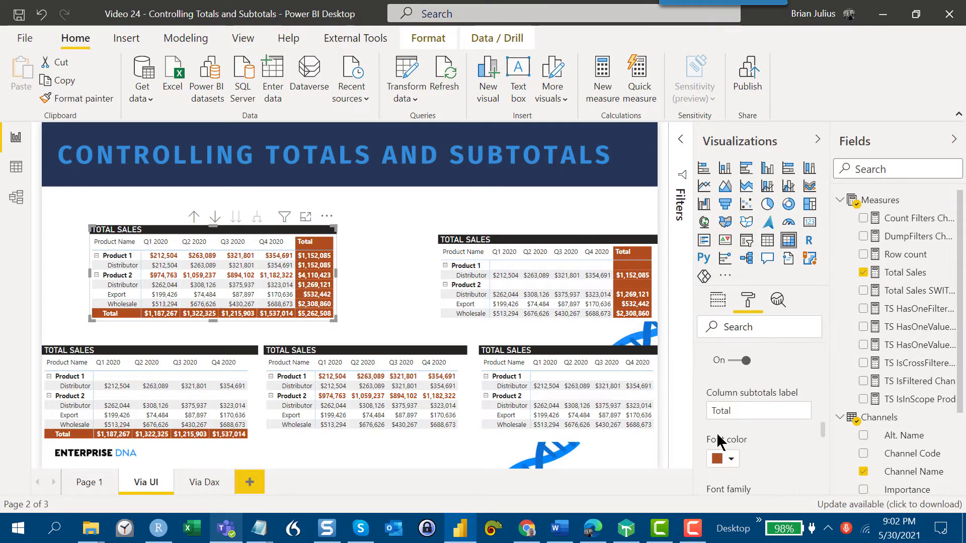
{"action": "scroll", "coordinate": [718, 435], "scroll_direction": "down", "scroll_amount": 4}
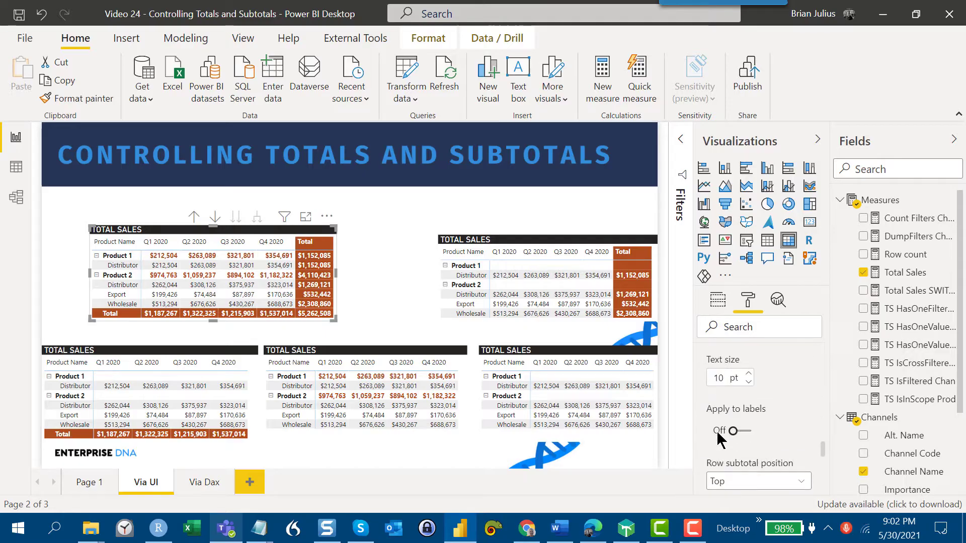
{"action": "scroll", "coordinate": [719, 435], "scroll_direction": "down", "scroll_amount": 2}
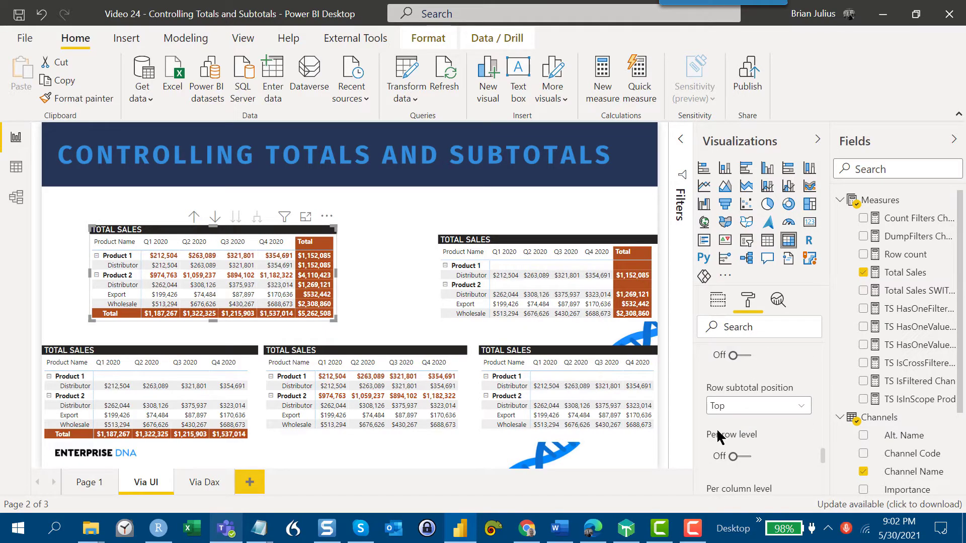
{"action": "left_click", "coordinate": [743, 456]}
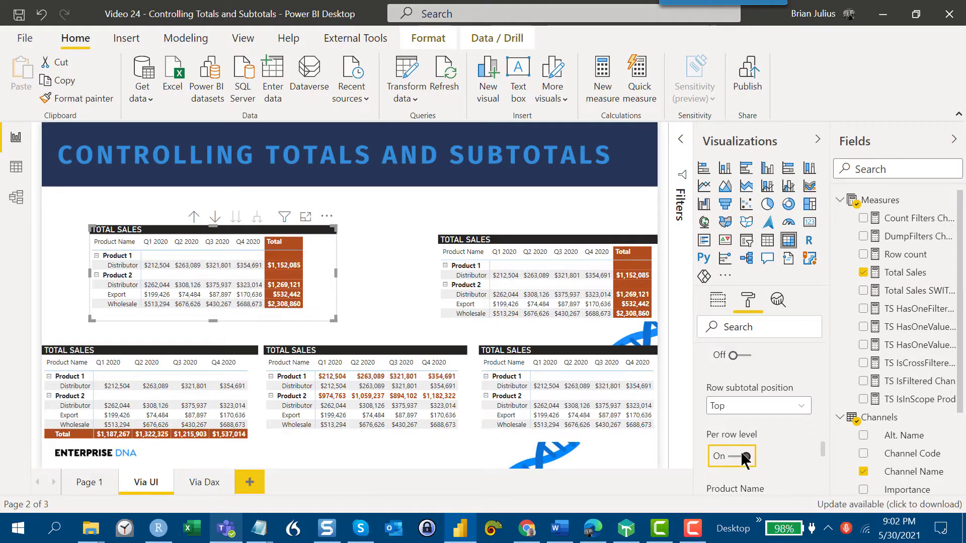
{"action": "scroll", "coordinate": [742, 453], "scroll_direction": "down", "scroll_amount": 3}
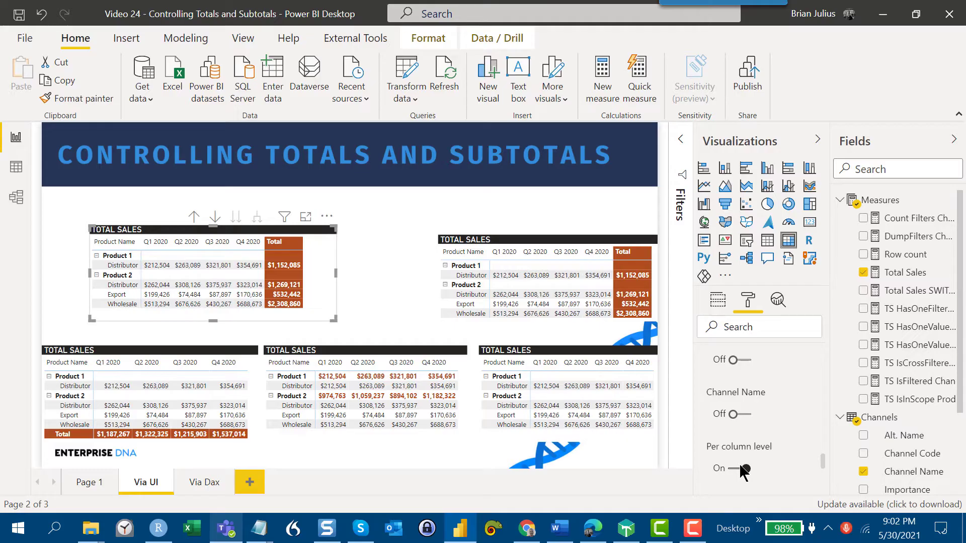
{"action": "scroll", "coordinate": [732, 395], "scroll_direction": "up", "scroll_amount": 2}
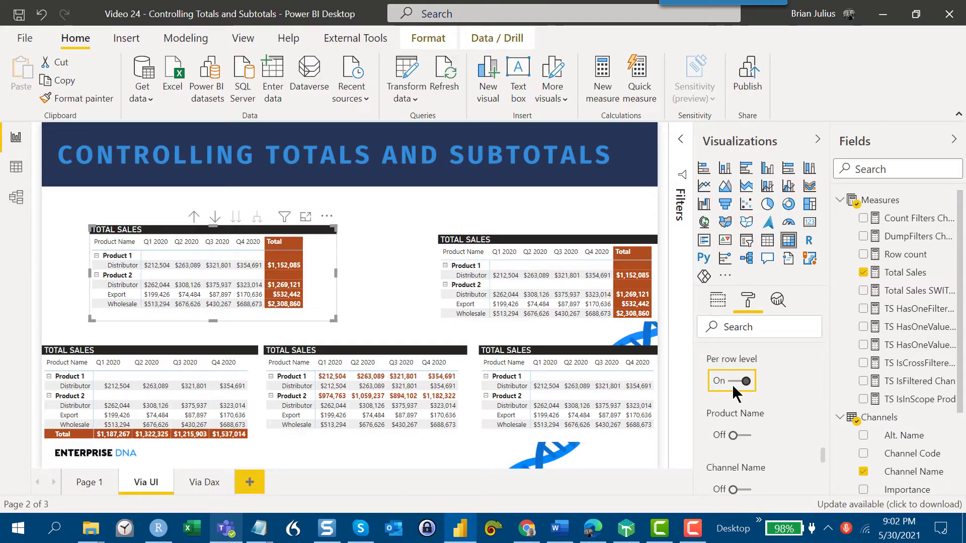
- Toggle the Product Name level subtotals off and back on in the top-left matrix
{"action": "left_click", "coordinate": [743, 434]}
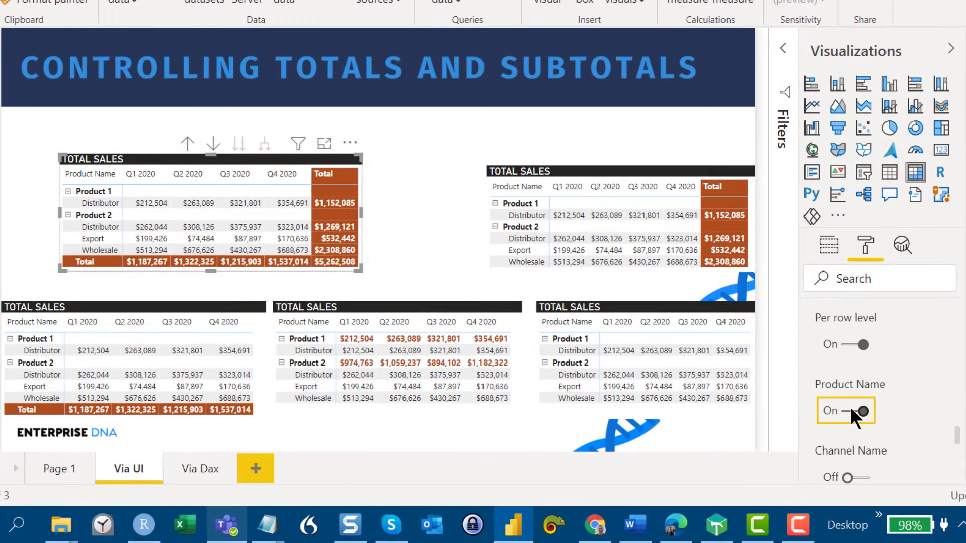
{"action": "left_click", "coordinate": [854, 416]}
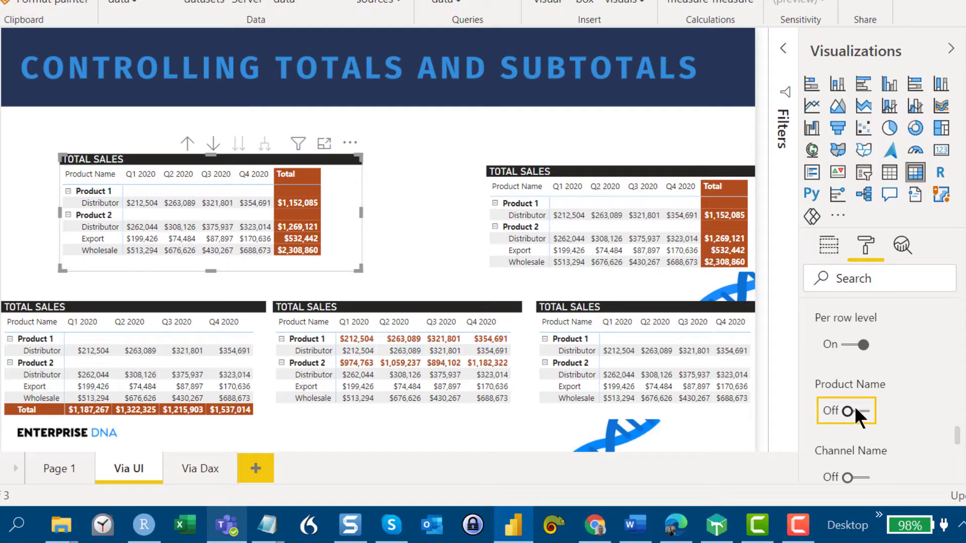
{"action": "left_click", "coordinate": [861, 411]}
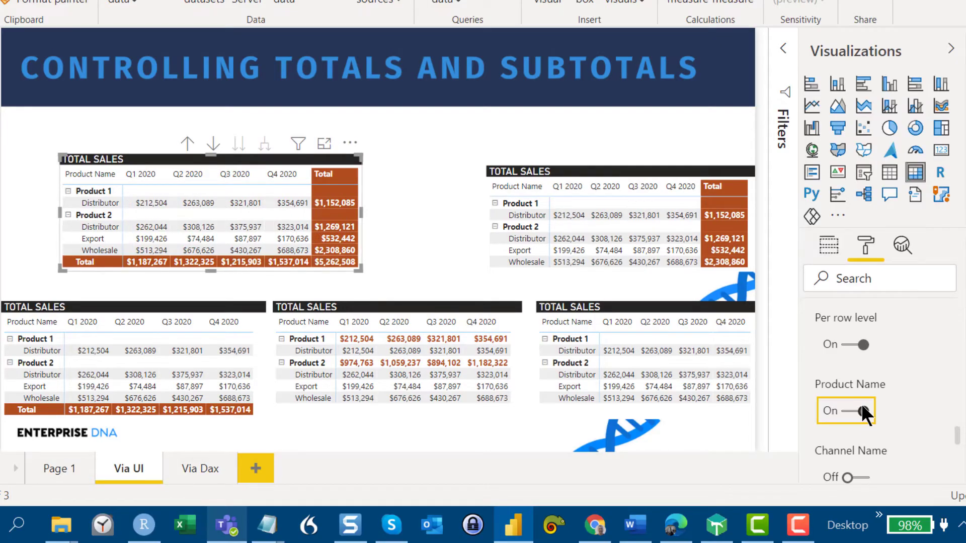
- Try Channel Name level subtotals and the Quarter & Year column total, leaving both unchanged
{"action": "scroll", "coordinate": [858, 421], "scroll_direction": "down", "scroll_amount": 3}
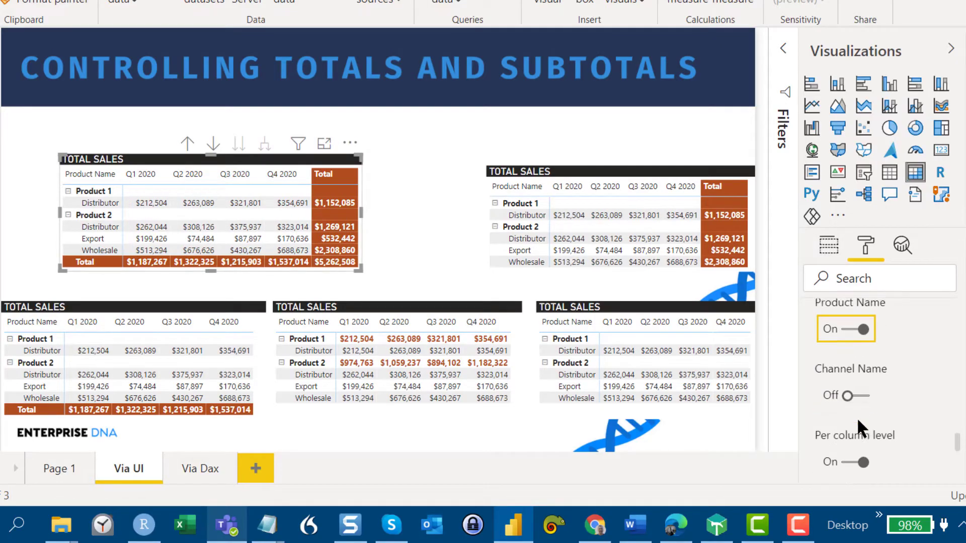
{"action": "left_click", "coordinate": [856, 385]}
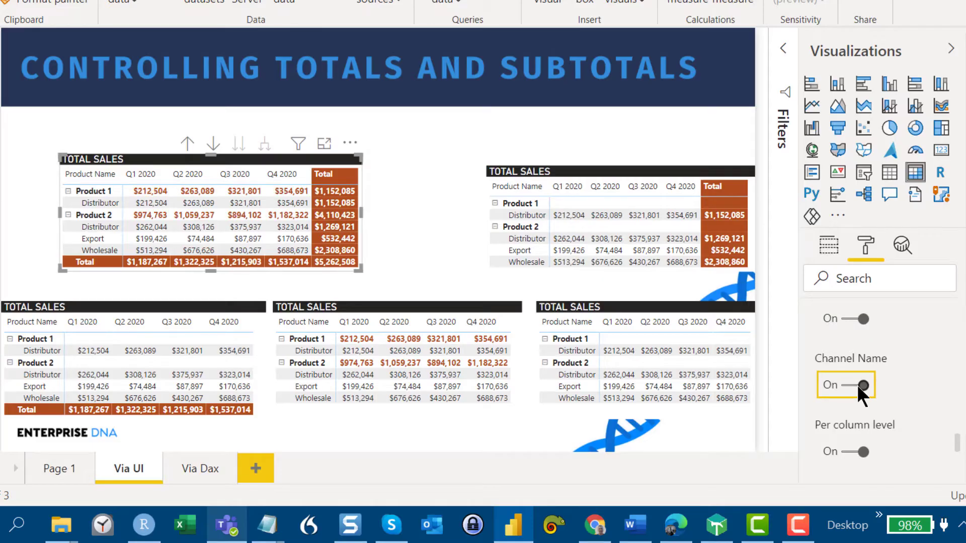
{"action": "left_click", "coordinate": [856, 385]}
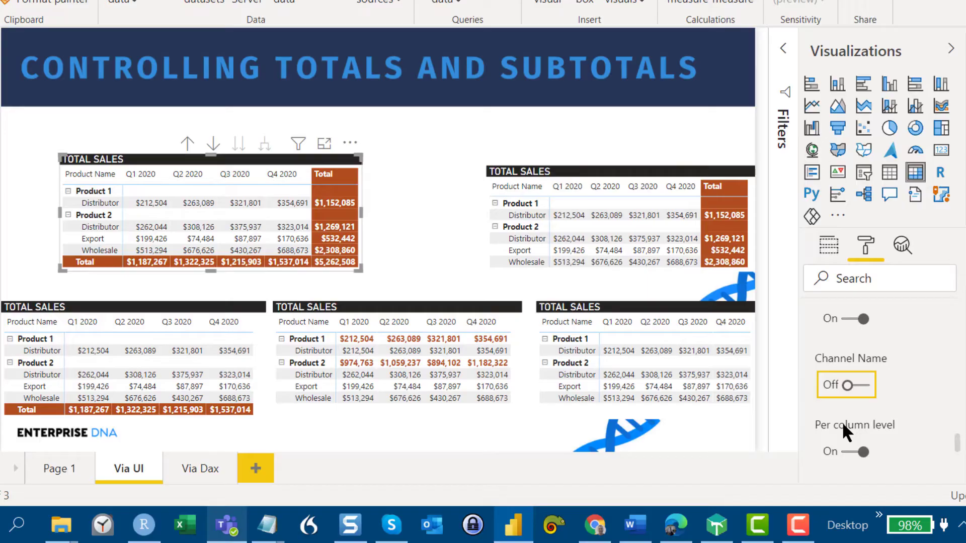
{"action": "scroll", "coordinate": [844, 430], "scroll_direction": "down", "scroll_amount": 2}
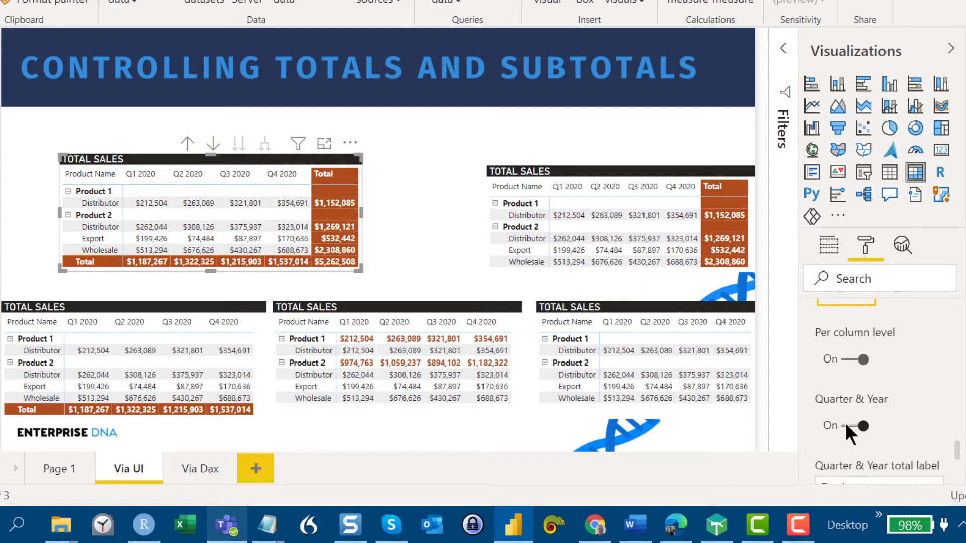
{"action": "left_click", "coordinate": [846, 426]}
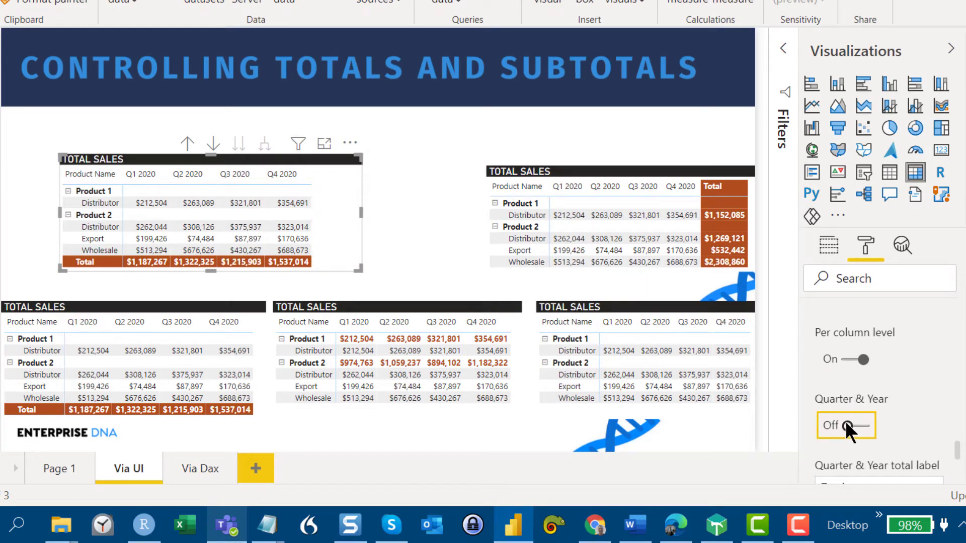
{"action": "left_click", "coordinate": [847, 425]}
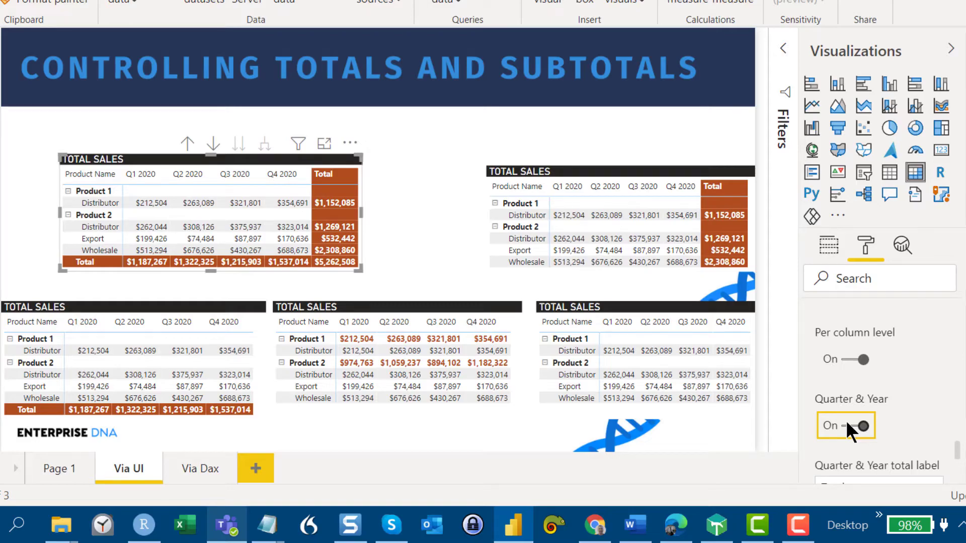
- Go to the Via Dax page with its HASONEFILTER-through-ISINSCOPE matrices and Channel slicer
{"action": "scroll", "coordinate": [848, 425], "scroll_direction": "down", "scroll_amount": 2}
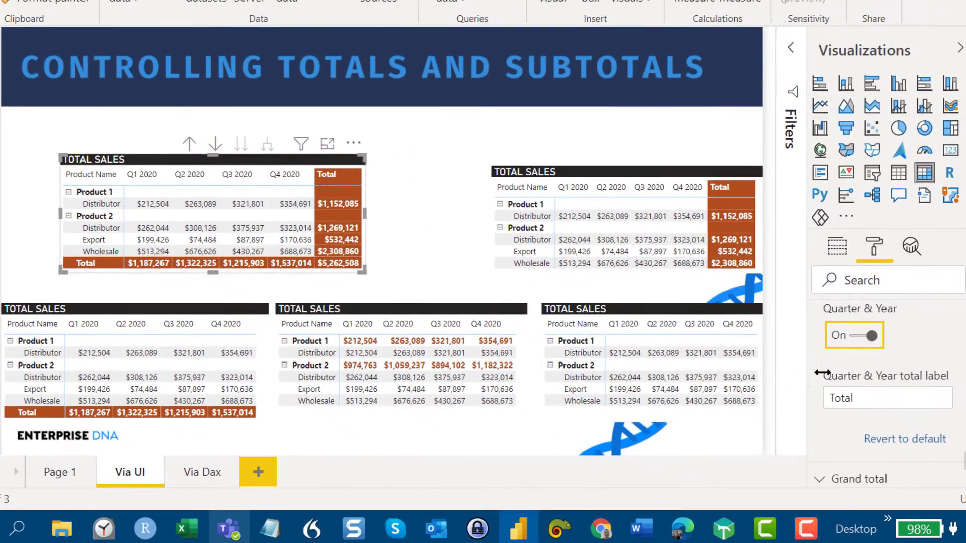
{"action": "scroll", "coordinate": [844, 375], "scroll_direction": "up", "scroll_amount": 2}
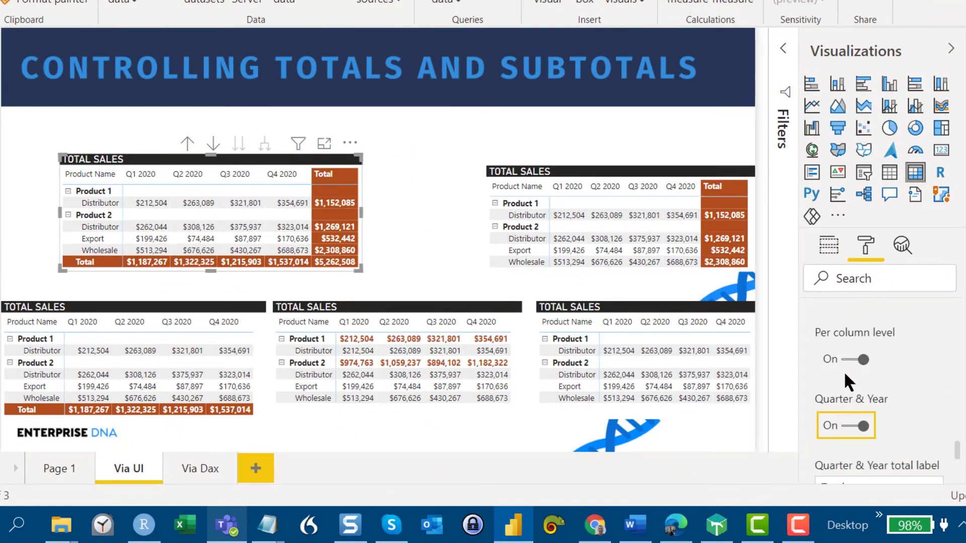
{"action": "scroll", "coordinate": [846, 375], "scroll_direction": "up", "scroll_amount": 3}
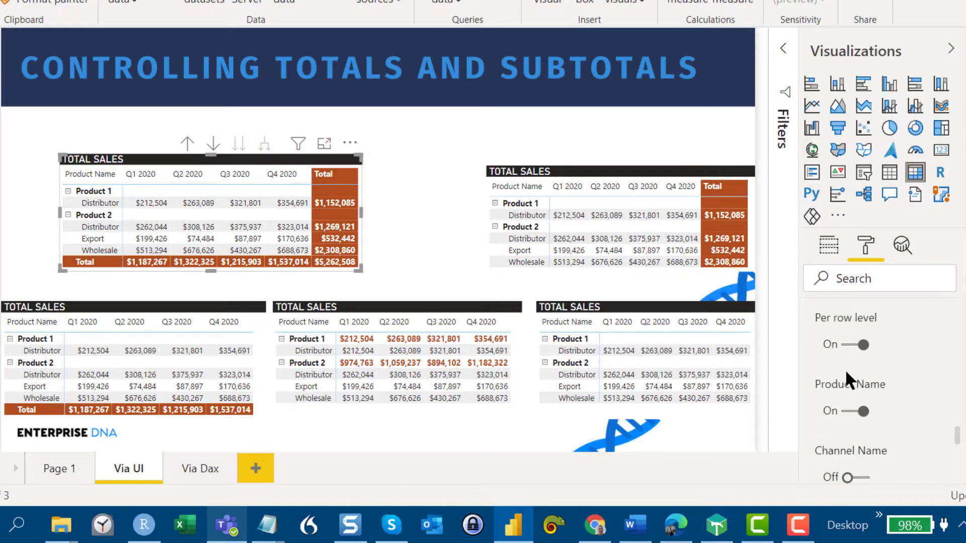
{"action": "scroll", "coordinate": [865, 369], "scroll_direction": "up", "scroll_amount": 2}
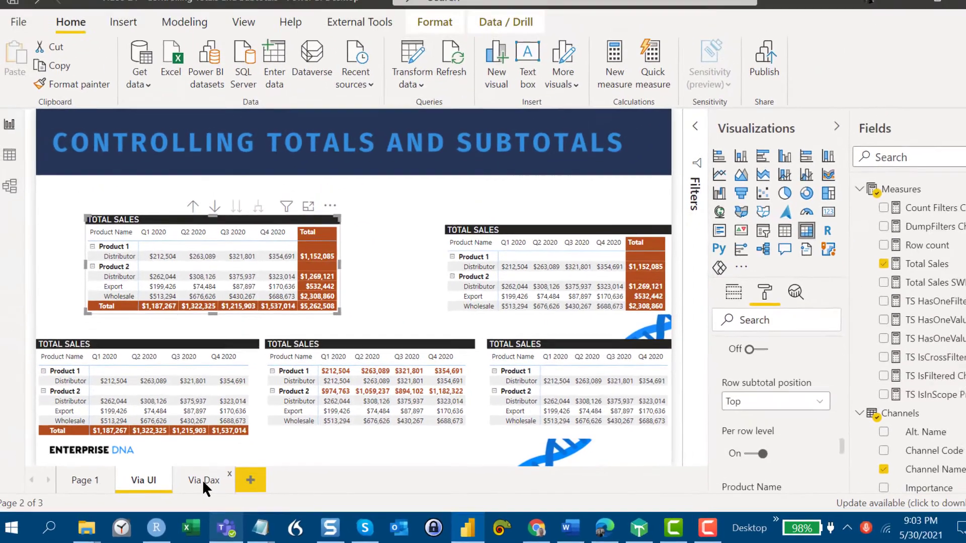
{"action": "left_click", "coordinate": [200, 470]}
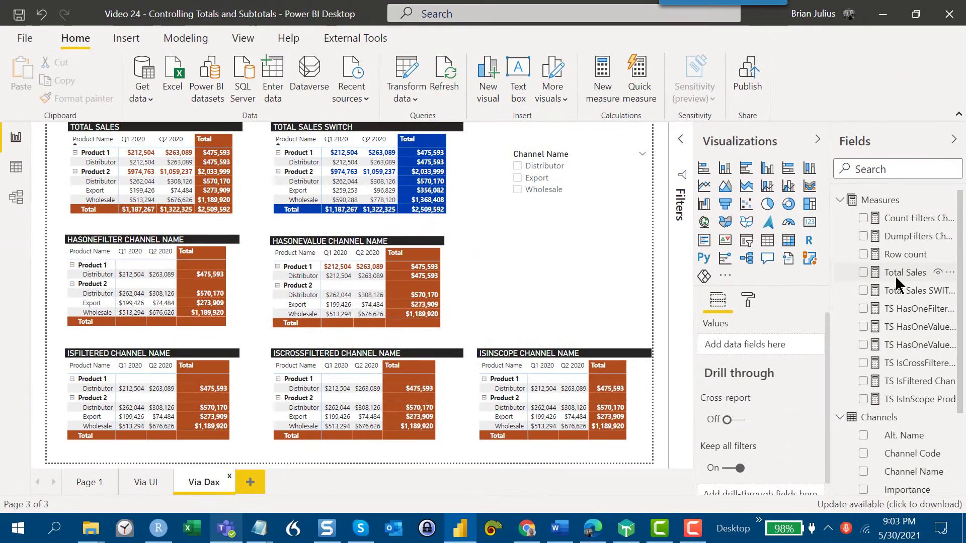
{"action": "left_click", "coordinate": [895, 275]}
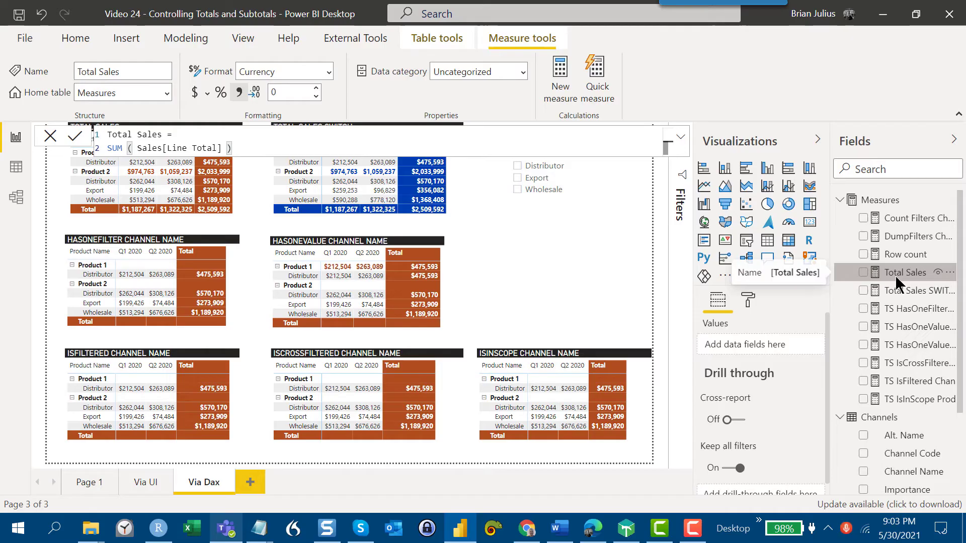
{"action": "left_click", "coordinate": [515, 224]}
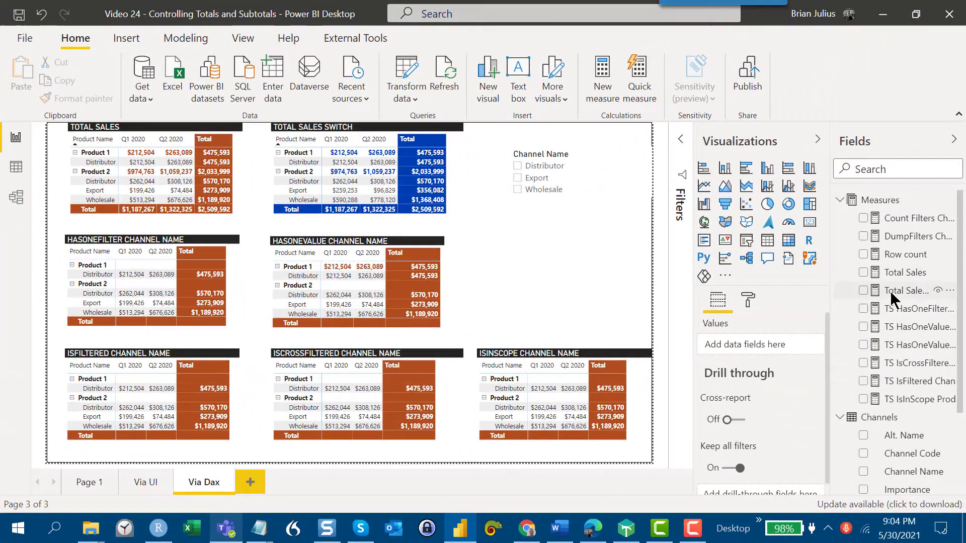
{"action": "left_click", "coordinate": [890, 290]}
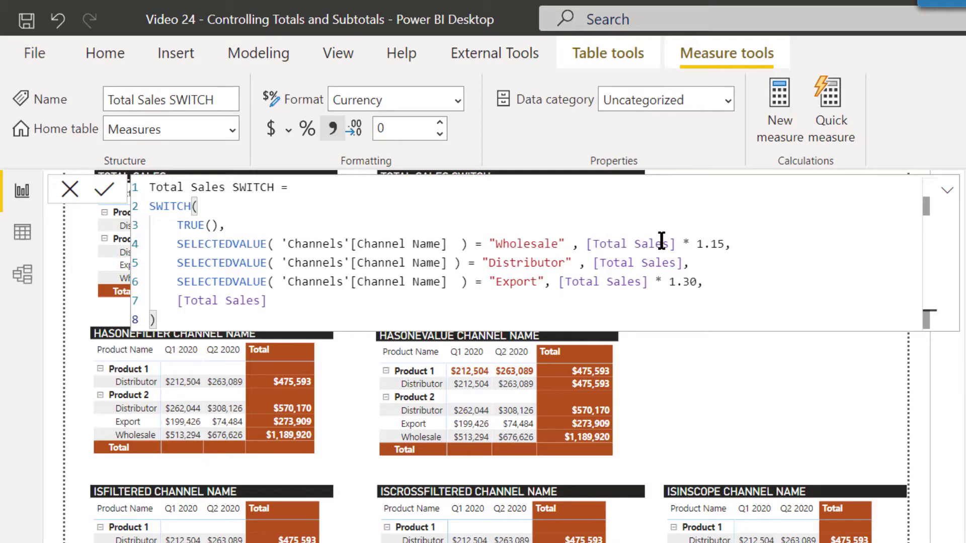
{"action": "left_click", "coordinate": [747, 240]}
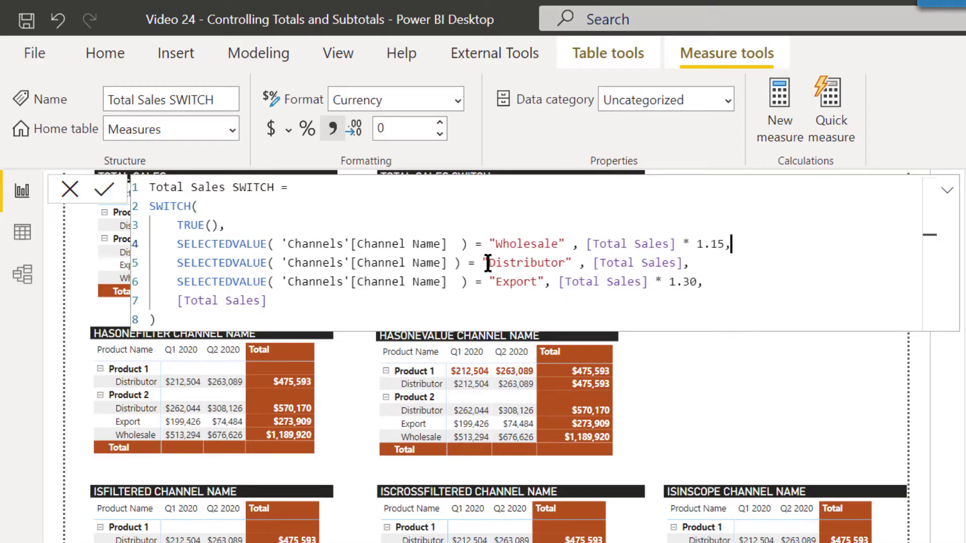
{"action": "left_click", "coordinate": [700, 262]}
{"action": "left_click", "coordinate": [727, 282]}
{"action": "left_click", "coordinate": [373, 299]}
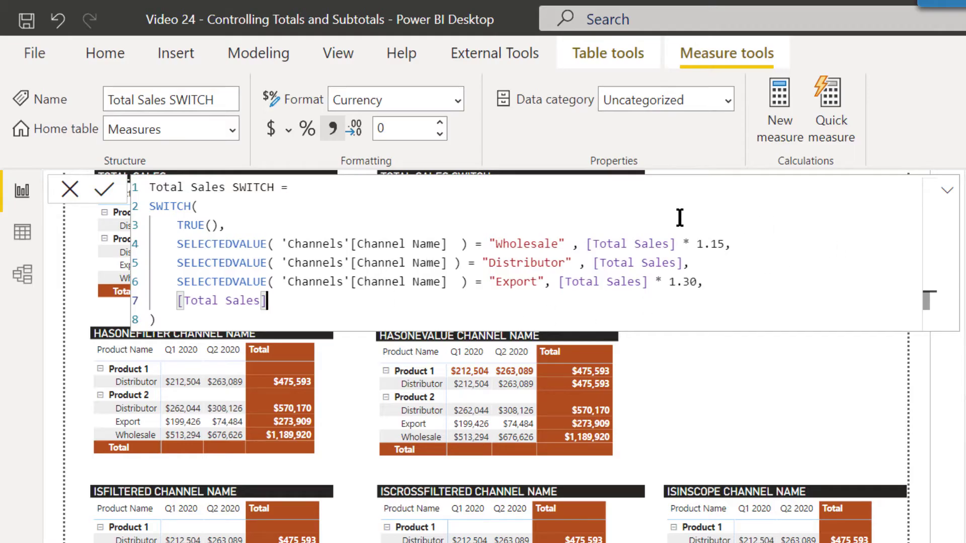
{"action": "left_click", "coordinate": [70, 188]}
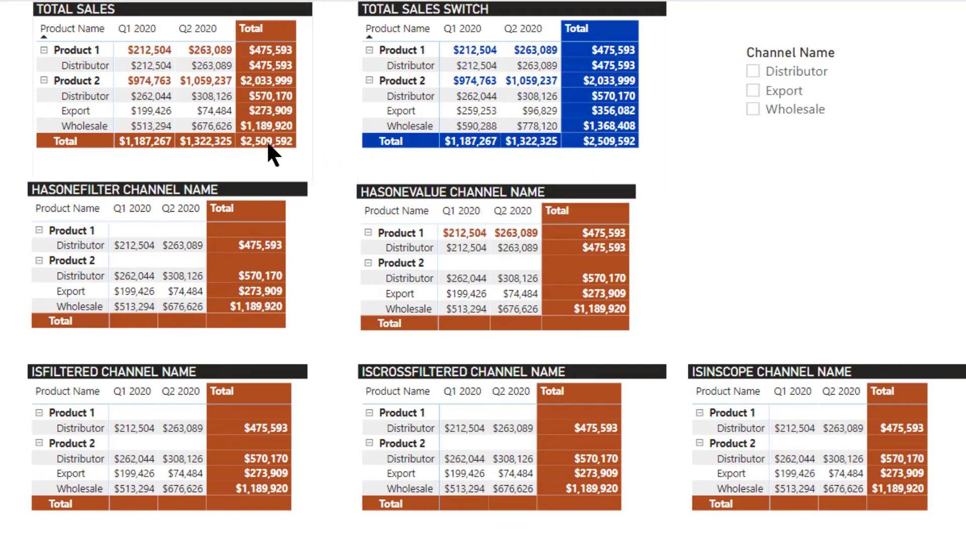
{"action": "mouse_move", "coordinate": [268, 143]}
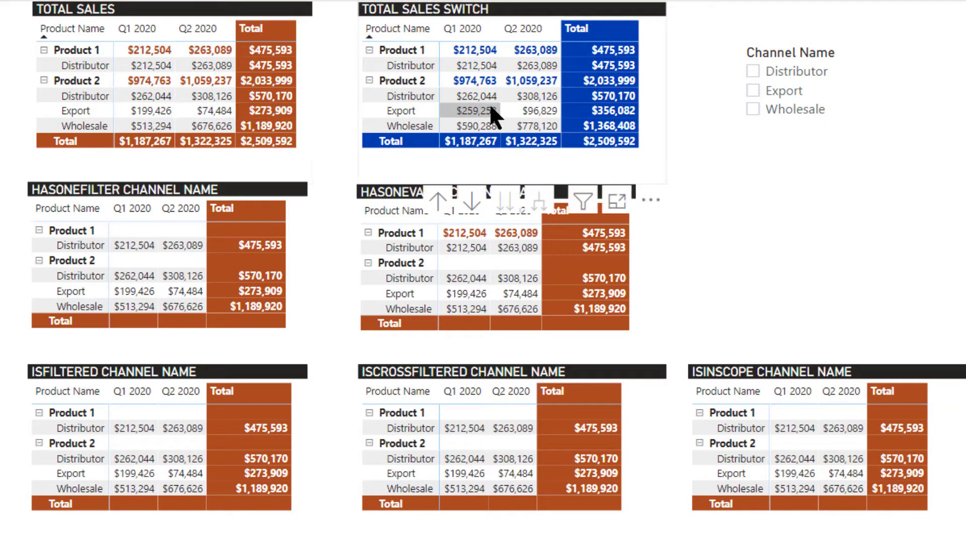
{"action": "left_click", "coordinate": [596, 146]}
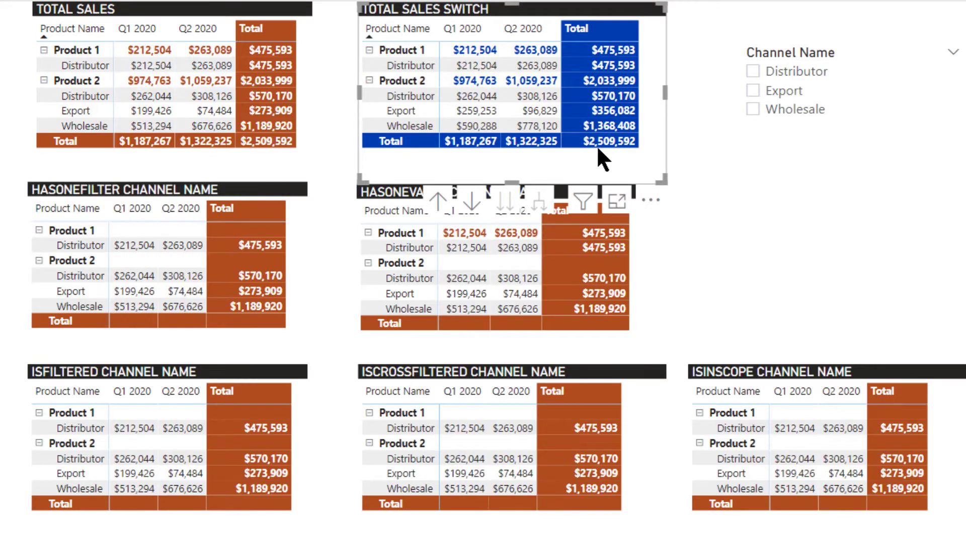
{"action": "left_click", "coordinate": [696, 130]}
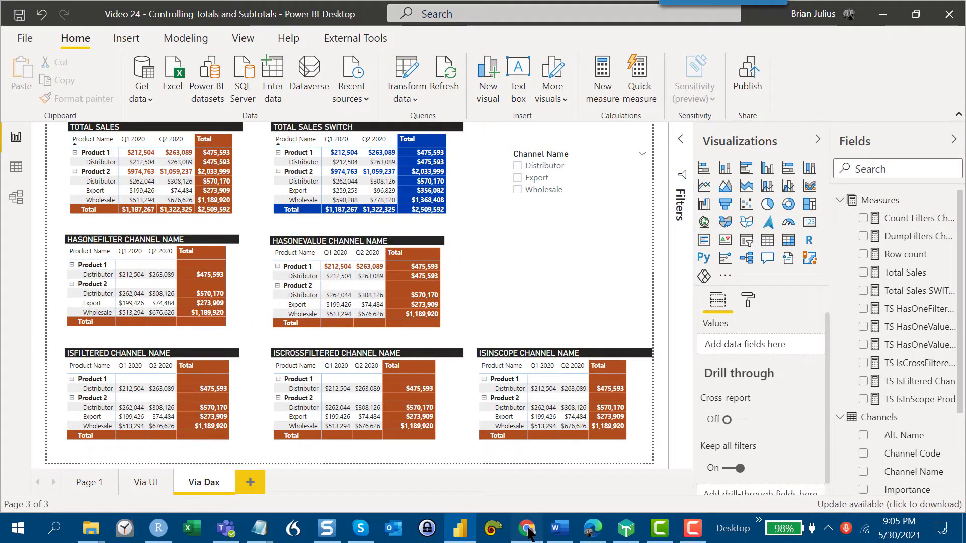
{"action": "left_click", "coordinate": [527, 529]}
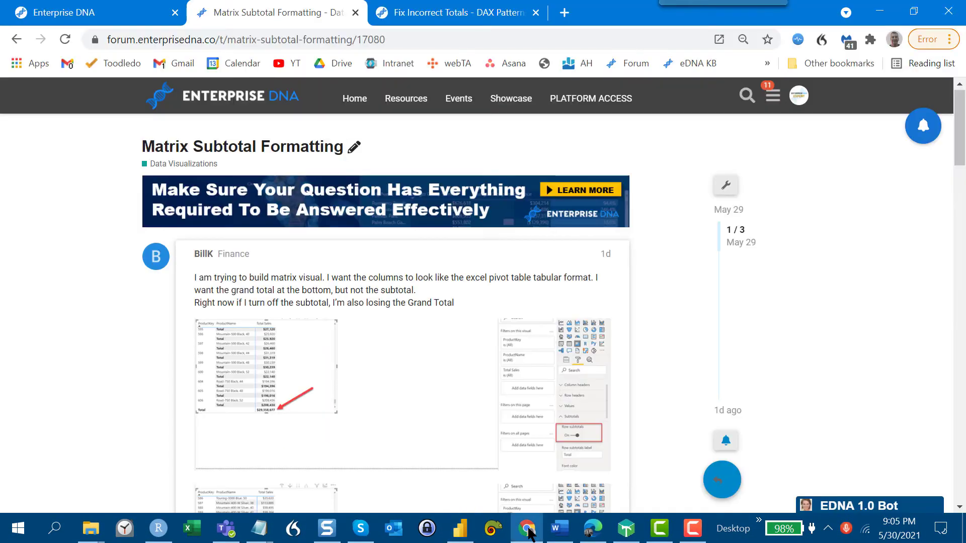
{"action": "left_click", "coordinate": [478, 10]}
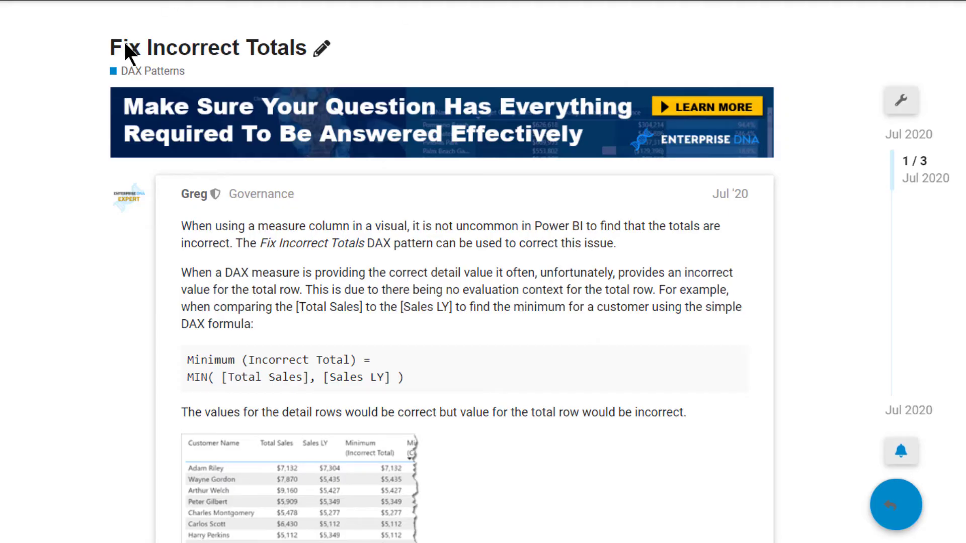
{"action": "scroll", "coordinate": [383, 106], "scroll_direction": "down", "scroll_amount": 20}
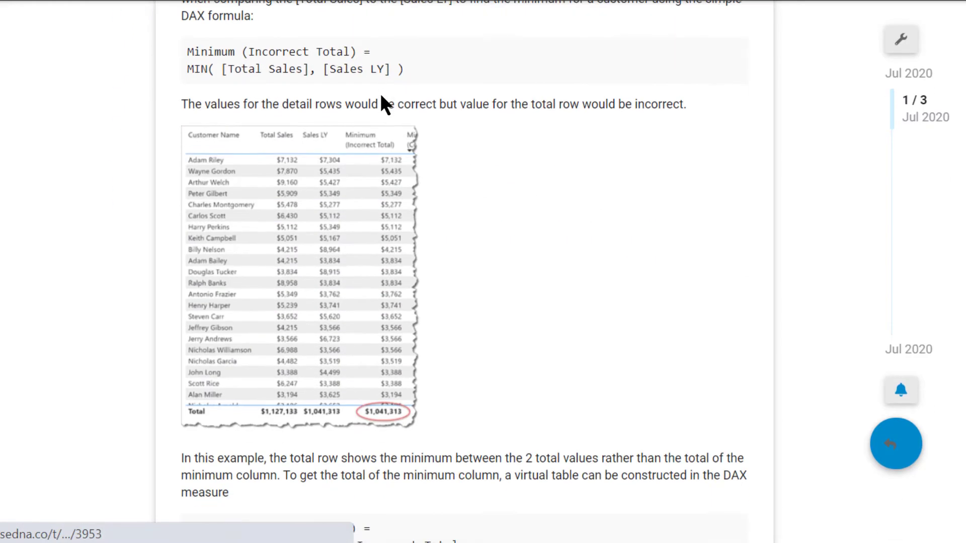
{"action": "scroll", "coordinate": [388, 85], "scroll_direction": "down", "scroll_amount": 10}
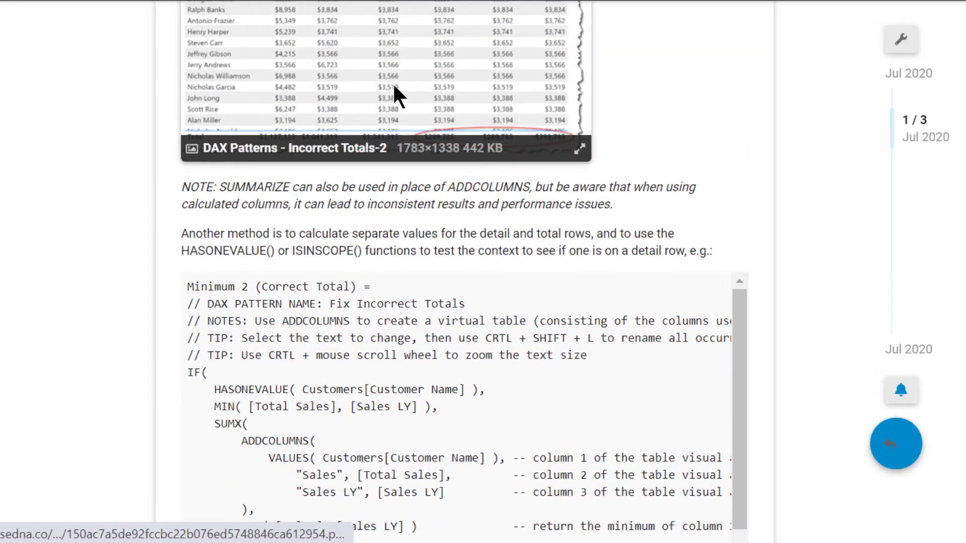
{"action": "scroll", "coordinate": [394, 77], "scroll_direction": "down", "scroll_amount": 10}
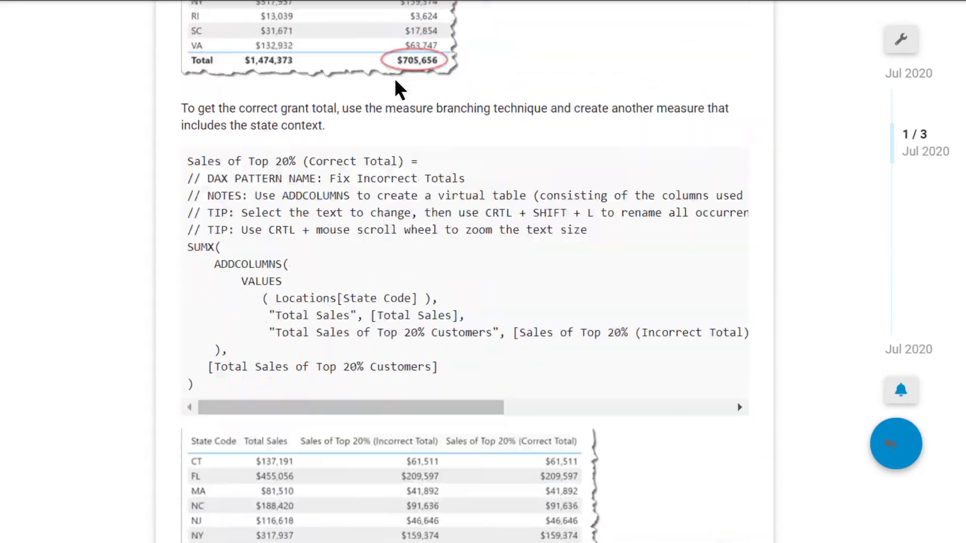
{"action": "scroll", "coordinate": [395, 78], "scroll_direction": "up", "scroll_amount": 12}
{"action": "scroll", "coordinate": [397, 77], "scroll_direction": "up", "scroll_amount": 15}
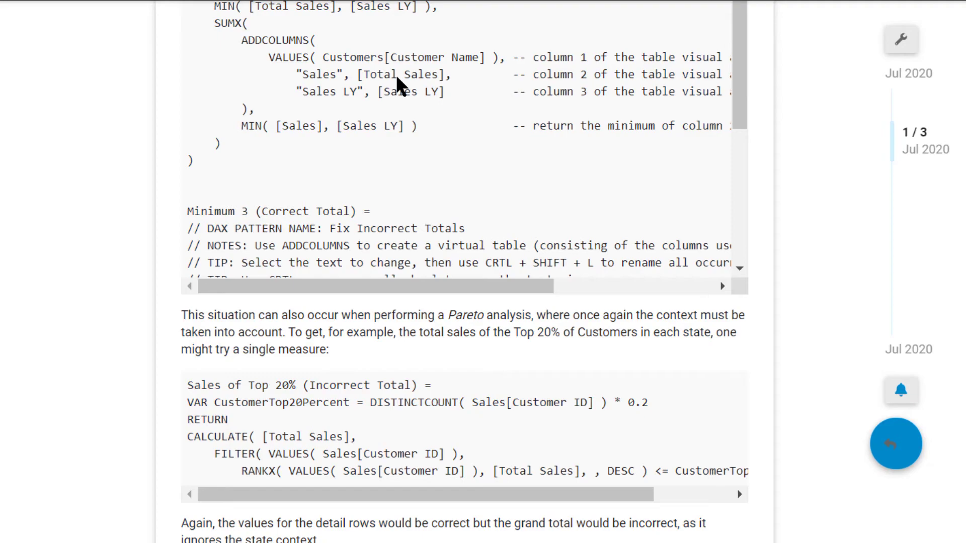
{"action": "scroll", "coordinate": [397, 74], "scroll_direction": "up", "scroll_amount": 4}
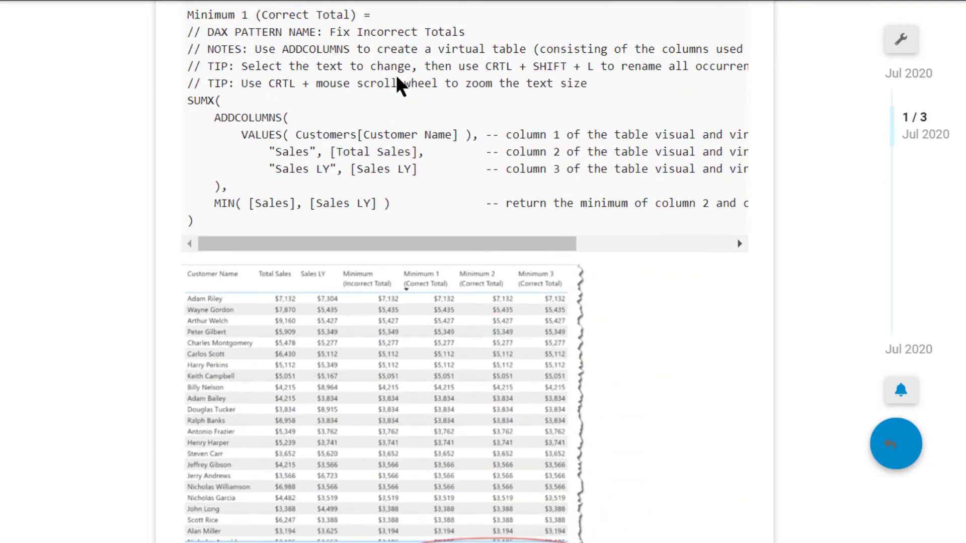
{"action": "scroll", "coordinate": [399, 71], "scroll_direction": "up", "scroll_amount": 2}
{"action": "scroll", "coordinate": [399, 70], "scroll_direction": "up", "scroll_amount": 5}
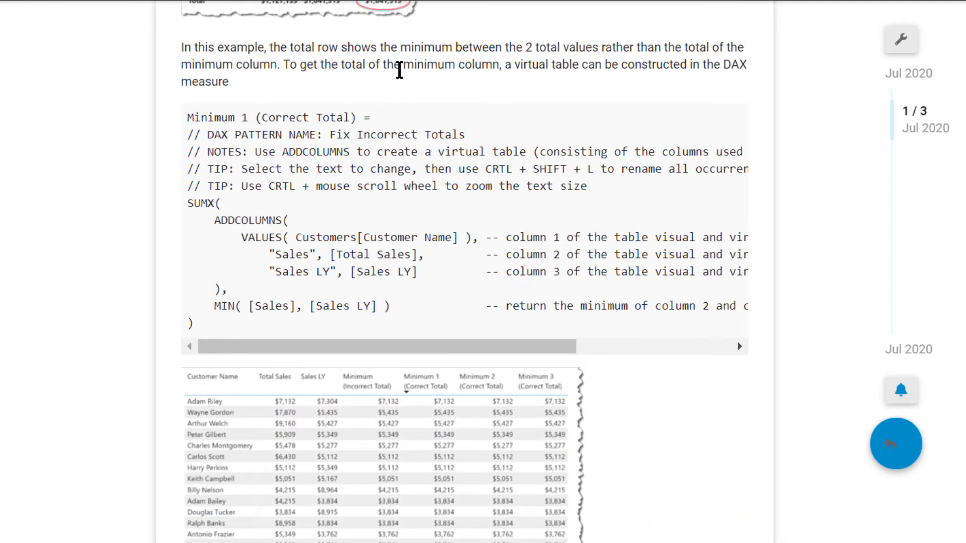
{"action": "scroll", "coordinate": [442, 61], "scroll_direction": "up", "scroll_amount": 4}
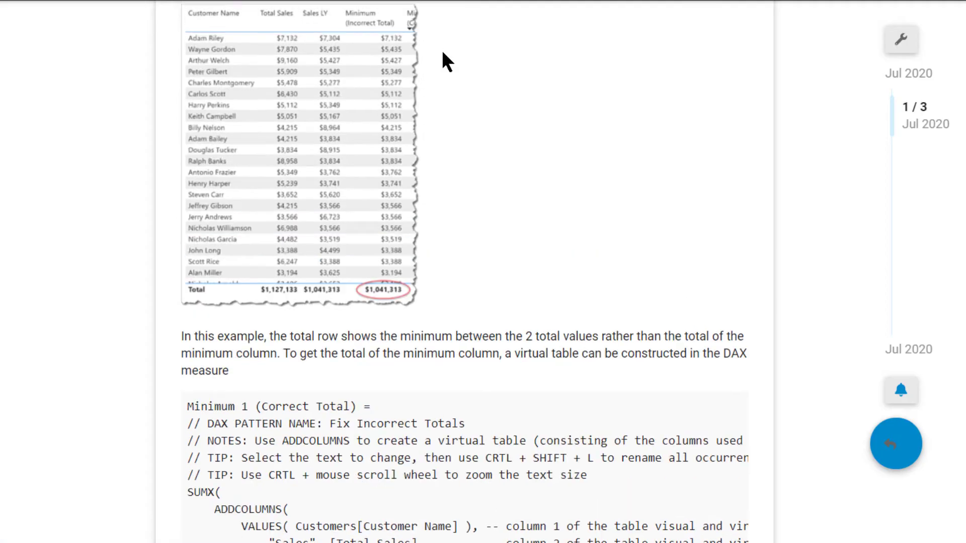
{"action": "middle_click", "coordinate": [442, 52]}
{"action": "scroll", "coordinate": [442, 52], "scroll_direction": "up", "scroll_amount": 4}
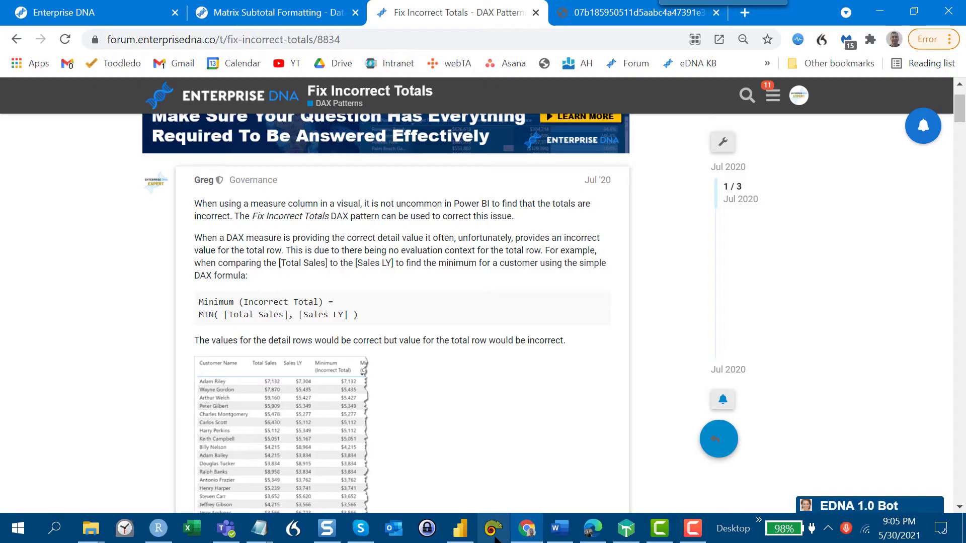
{"action": "left_click", "coordinate": [471, 527]}
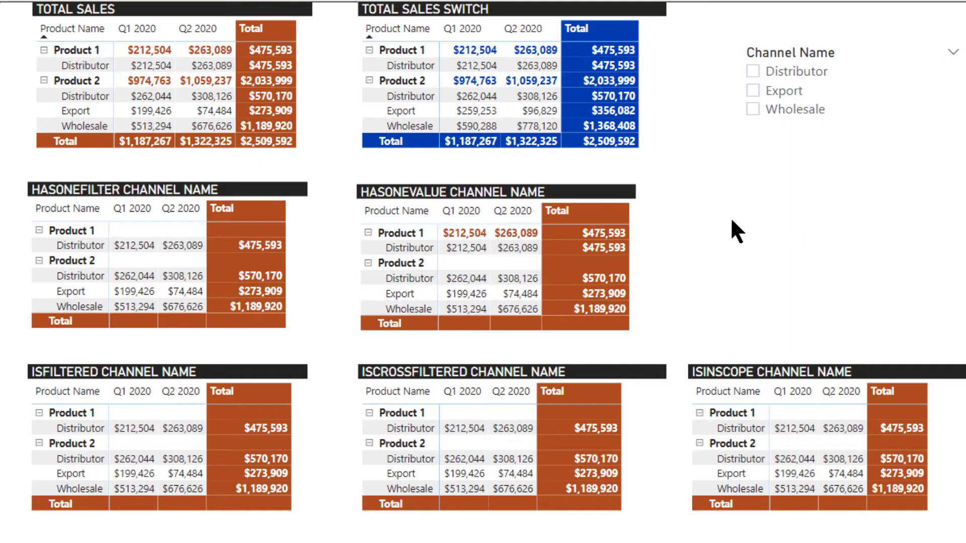
- Check Distributor and Wholesale in the Channel Name slicer
{"action": "left_click", "coordinate": [802, 69]}
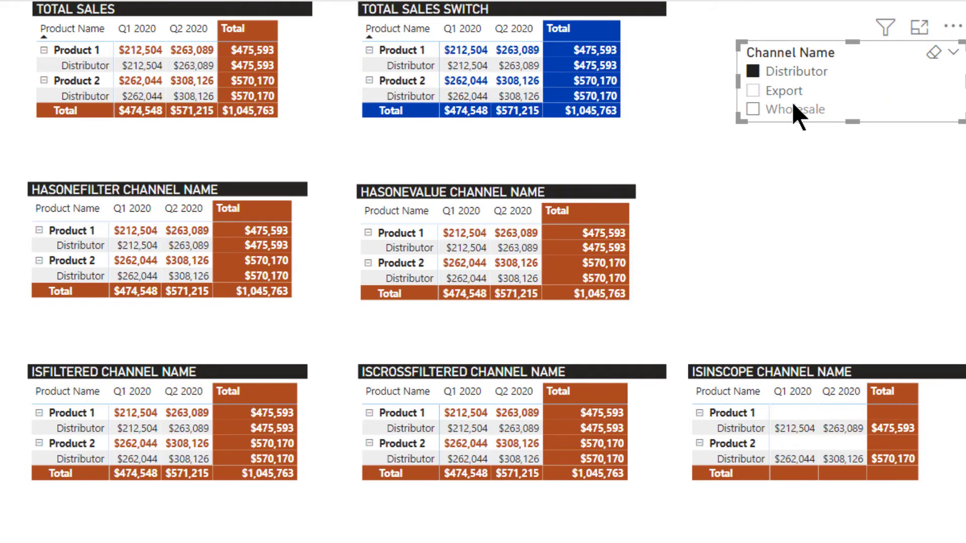
{"action": "left_click", "coordinate": [793, 105], "text": "ctrl"}
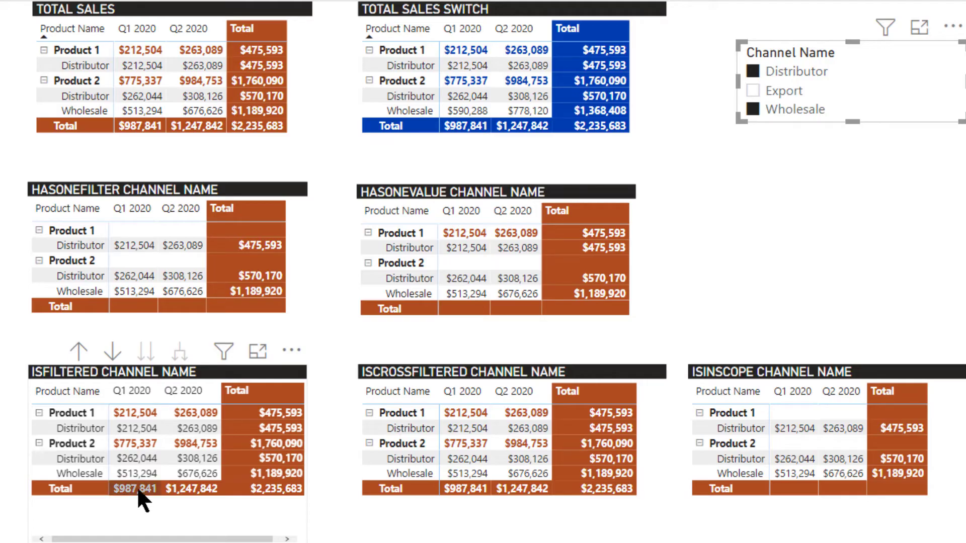
- Briefly cross-filter to Product 2 Wholesale and Q1 2020, then clear each cross-filter
{"action": "left_click", "coordinate": [394, 474]}
{"action": "left_click", "coordinate": [394, 474]}
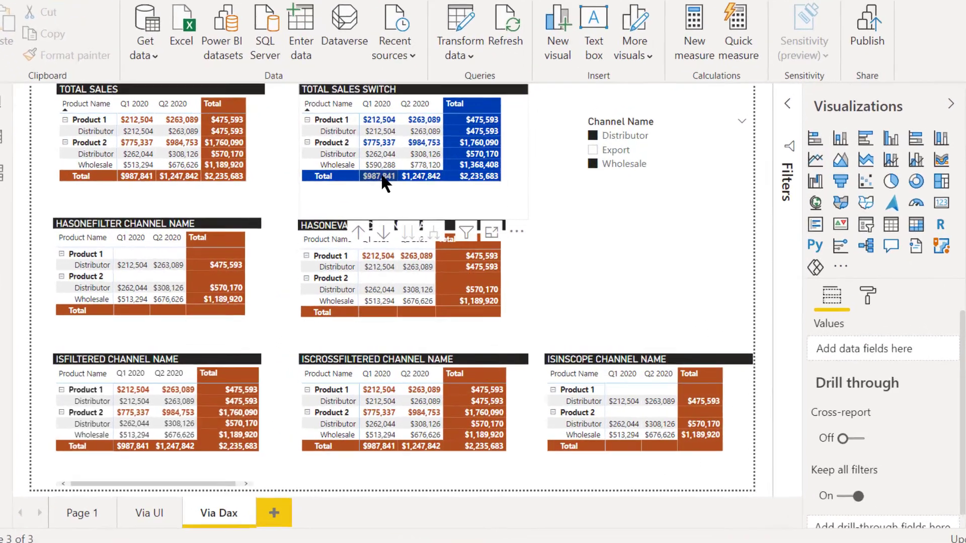
{"action": "left_click", "coordinate": [340, 200]}
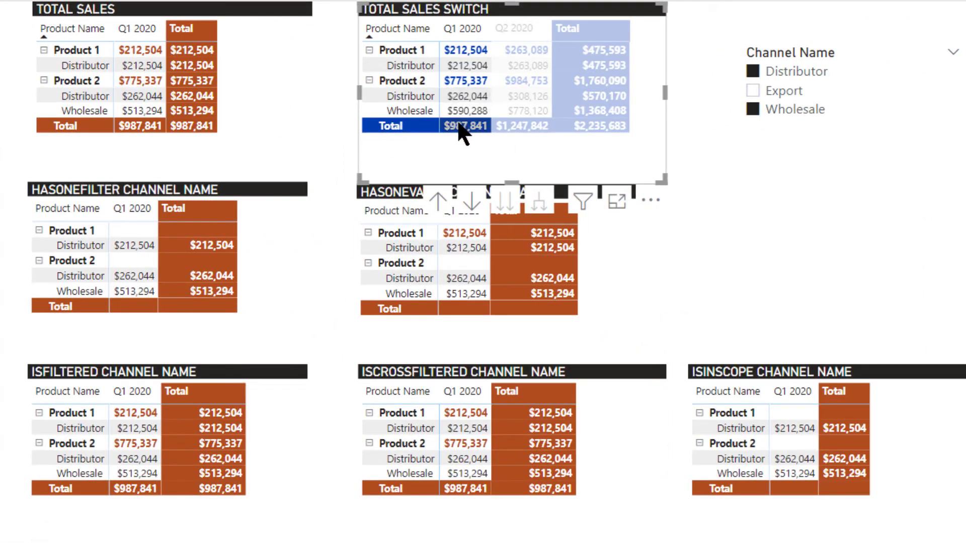
{"action": "left_click", "coordinate": [463, 135]}
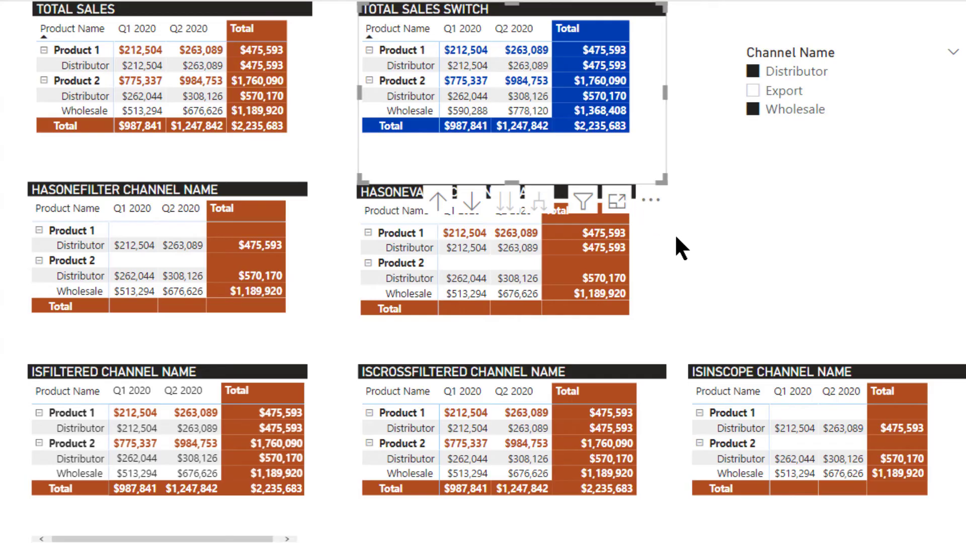